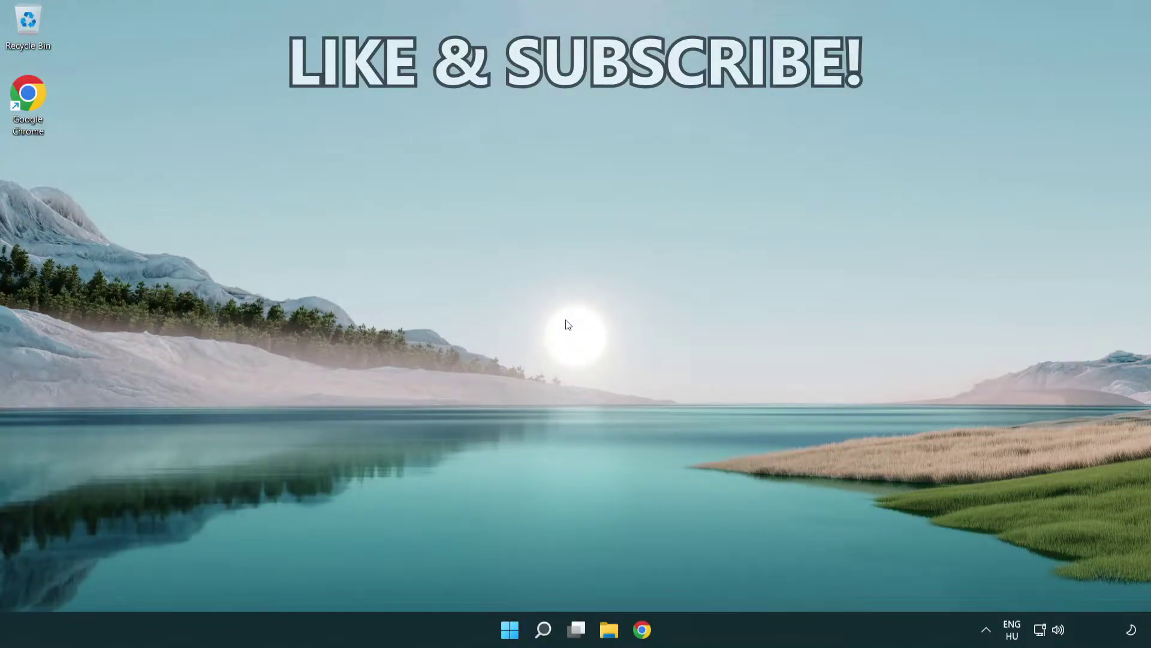
Search for cmd and bring up Command Prompt's Run as administrator option
left_click(544, 629)
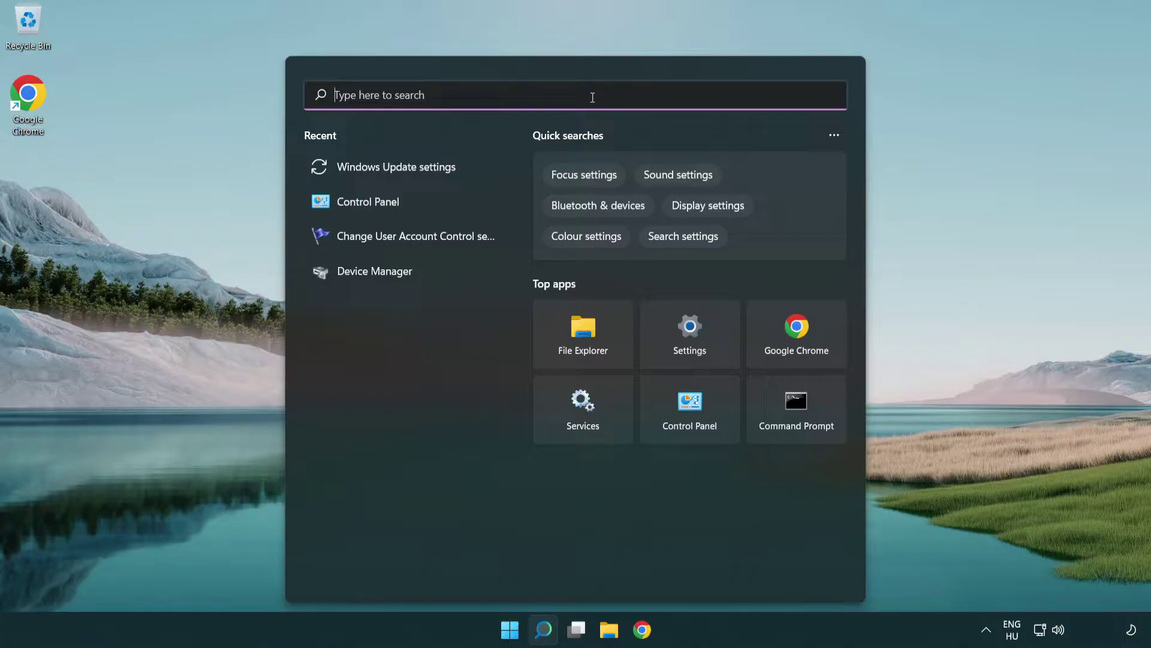
type("cmd")
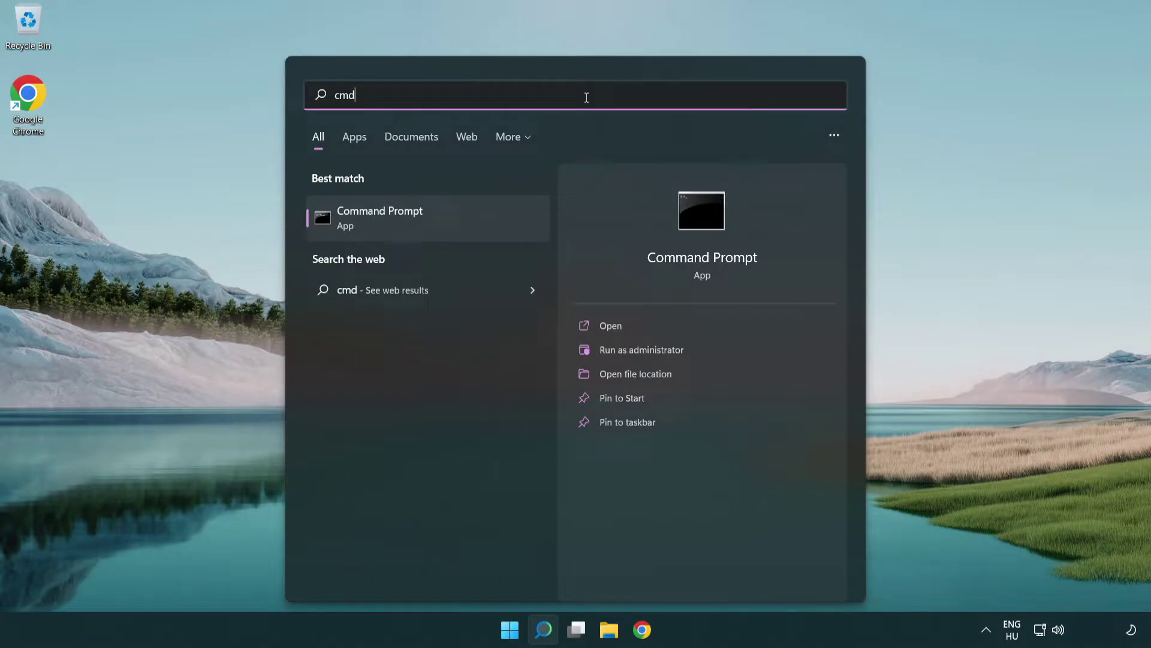
right_click(469, 213)
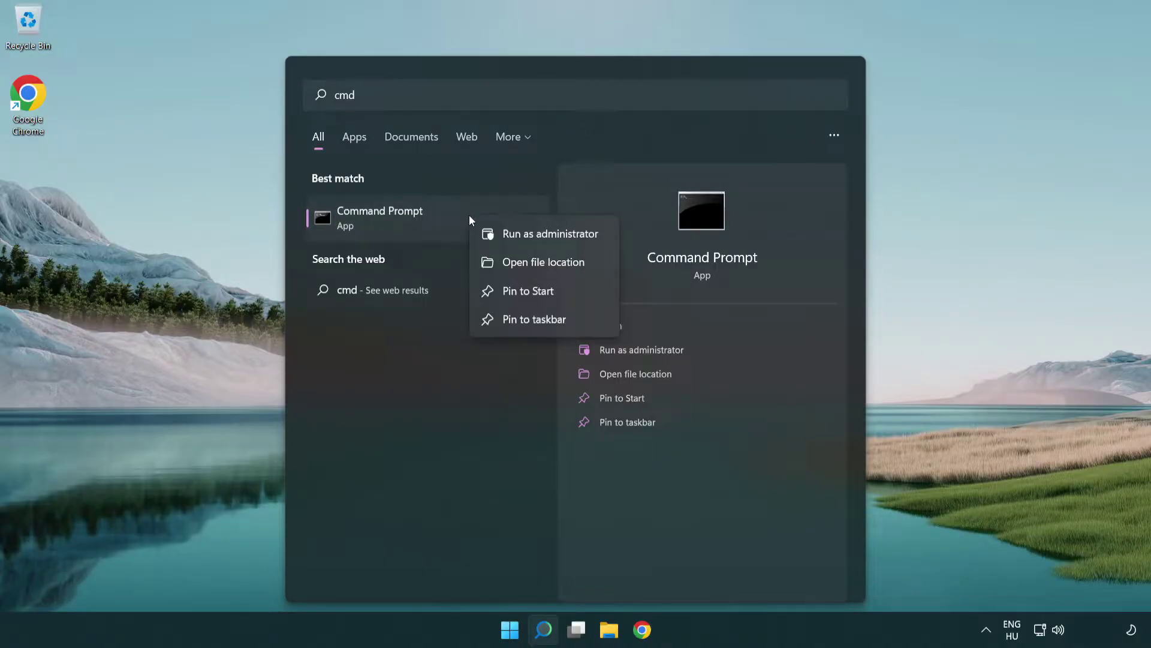
Launch Command Prompt as administrator, centre the window, and run ipconfig /flushdns
left_click(558, 237)
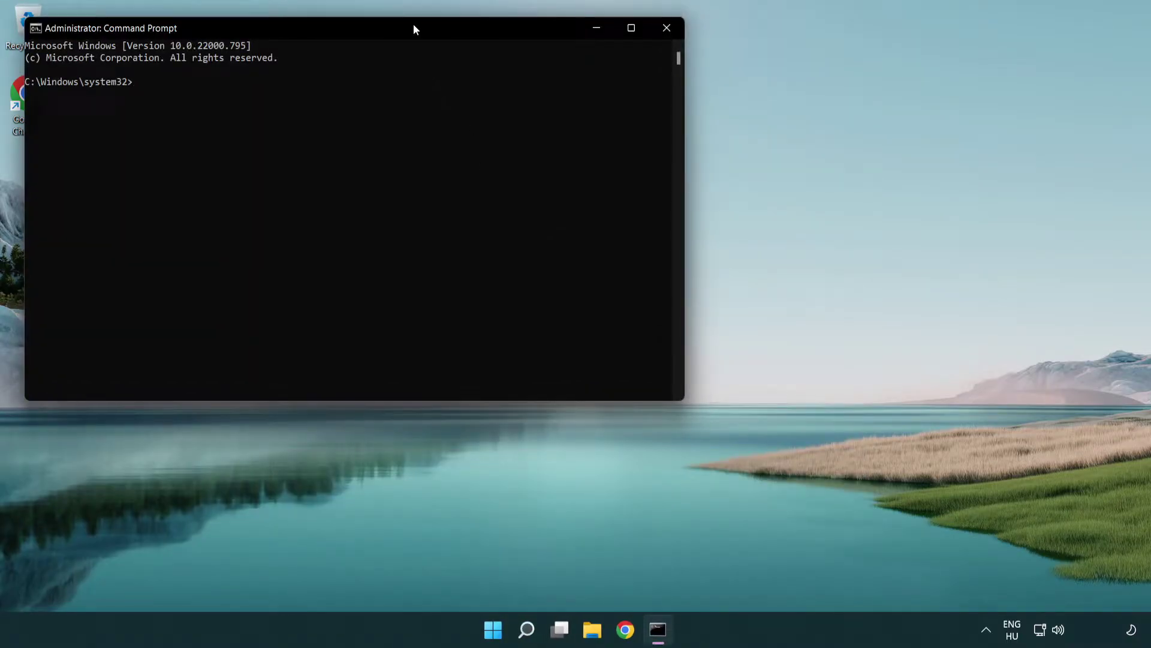
left_click_drag(413, 24, 623, 128)
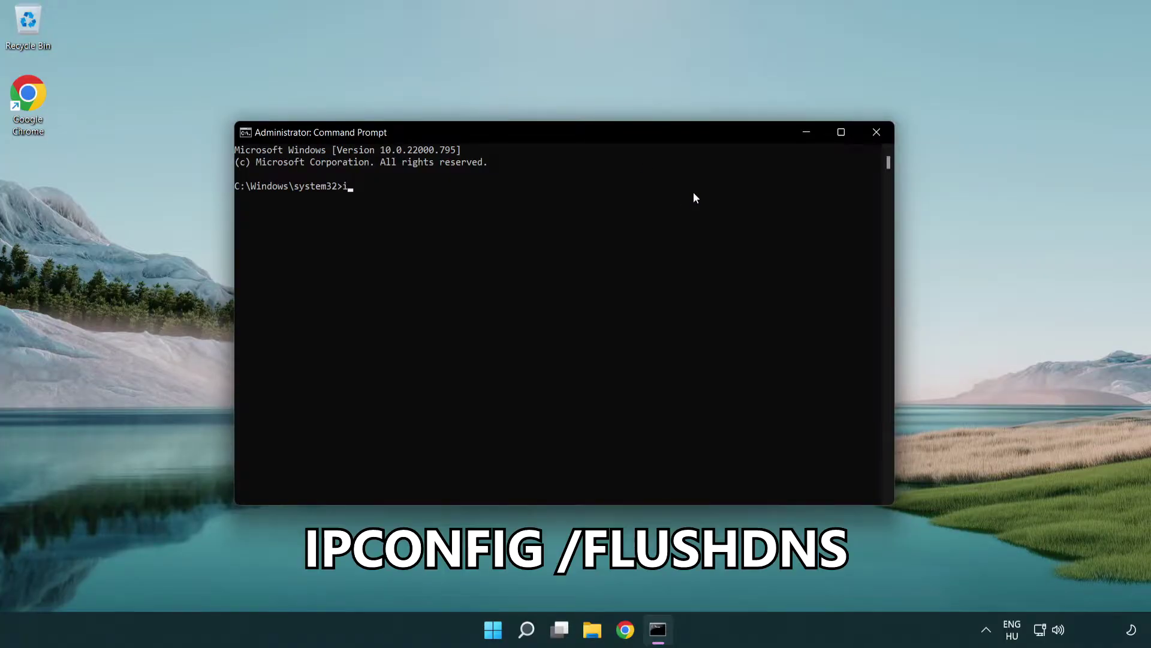
type("ipconfig ")
type("/fl")
type("ushdns")
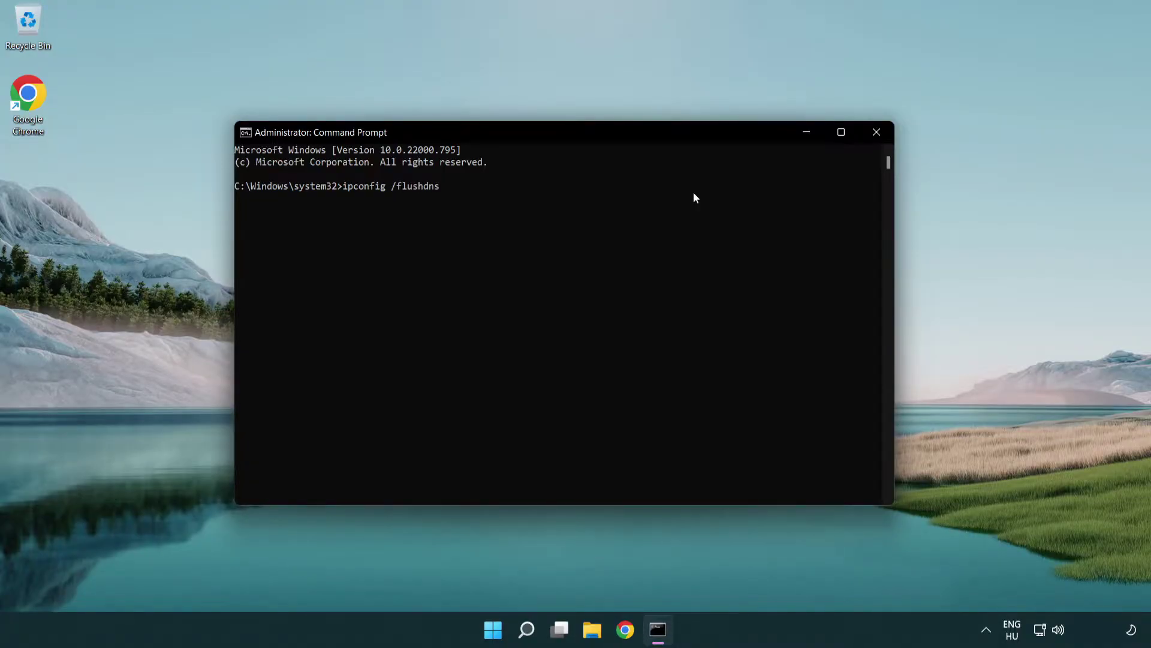
key("Return")
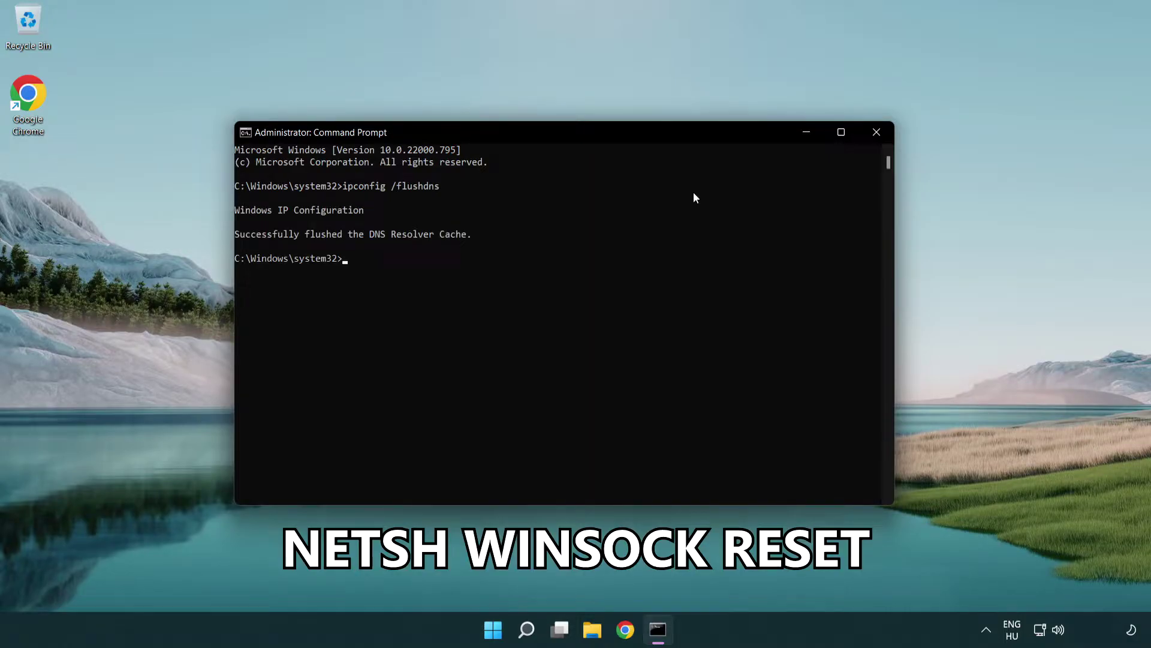
type("netsh win")
type("sock rese")
type("t")
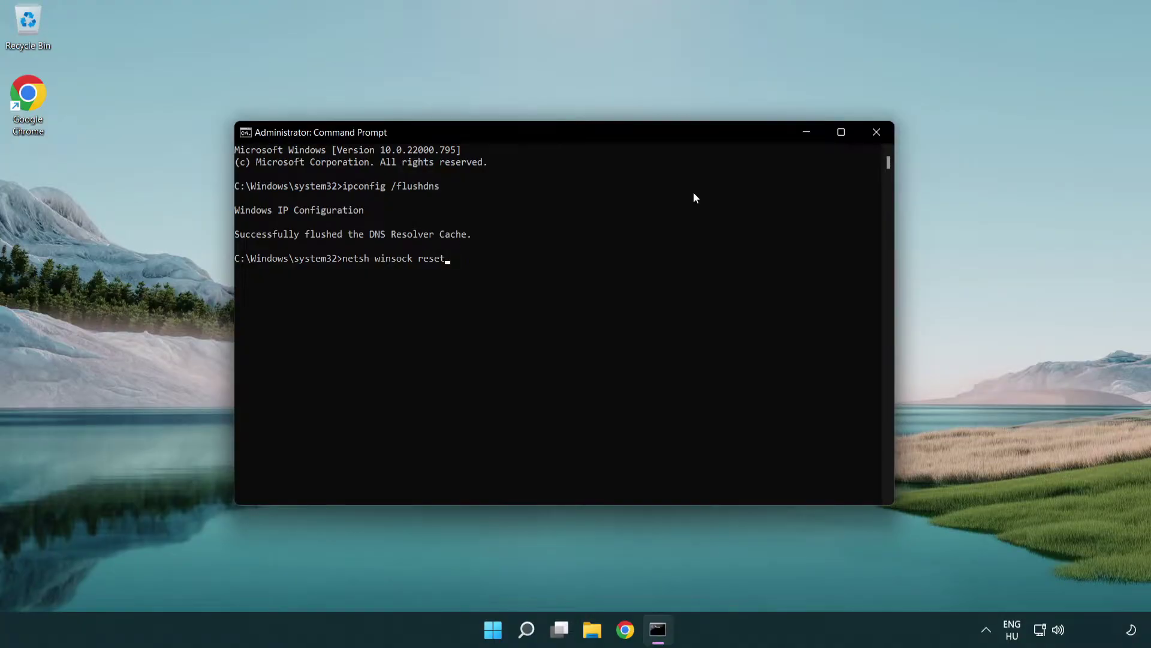
Run netsh winsock reset, then exit Command Prompt
key("Return")
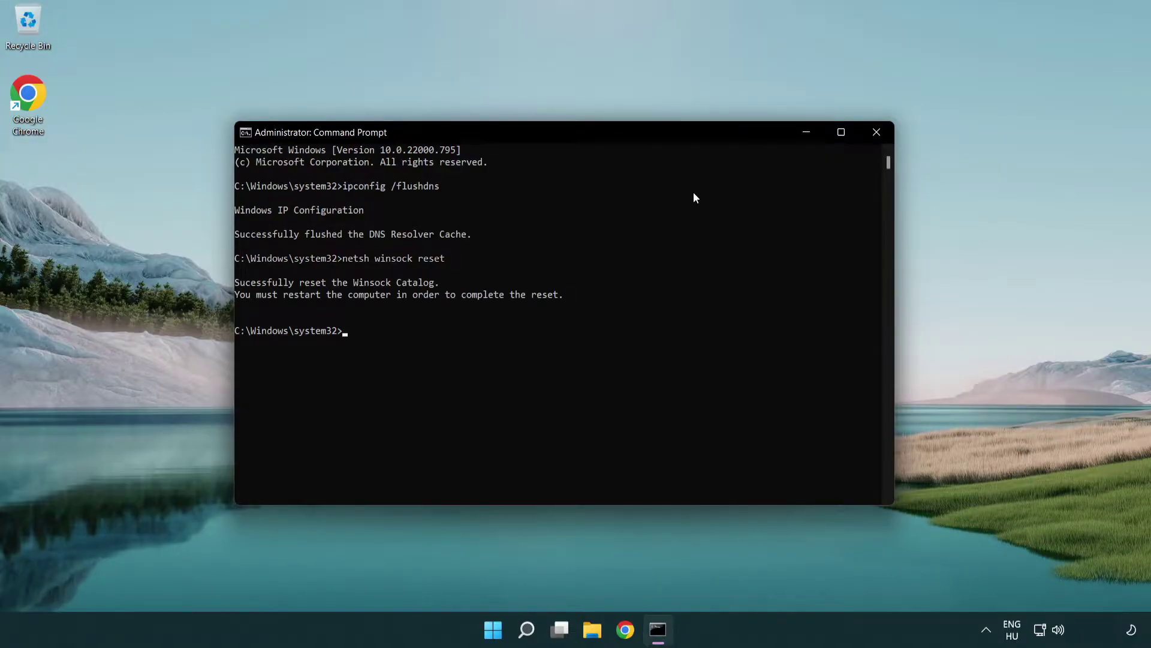
type("exit")
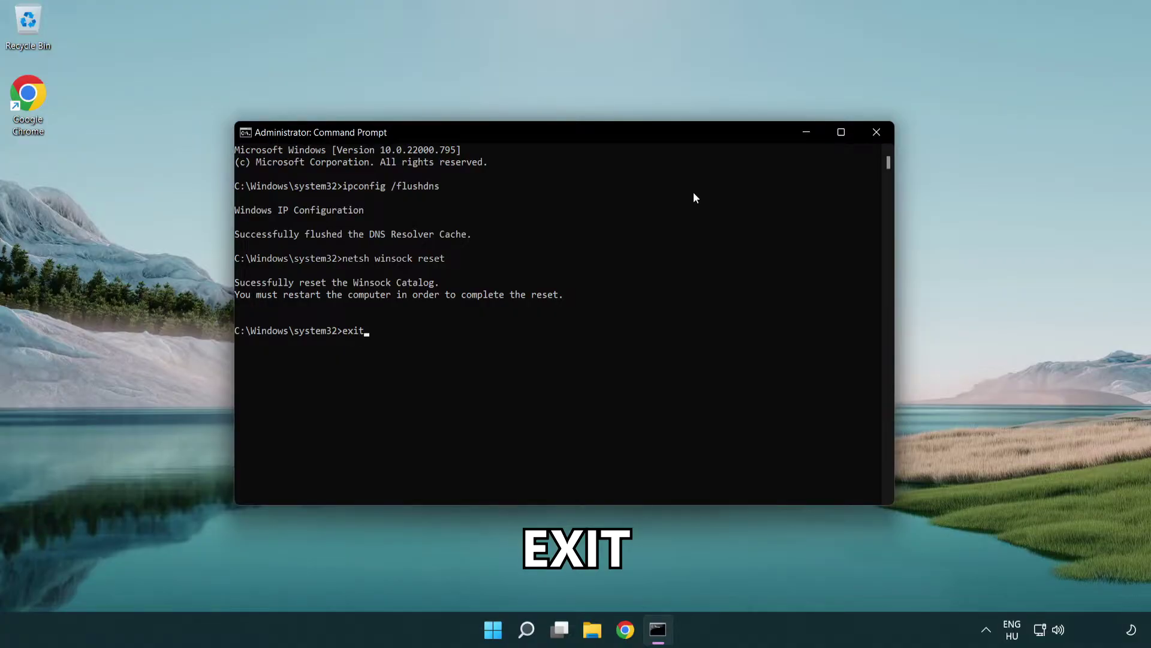
key("Return")
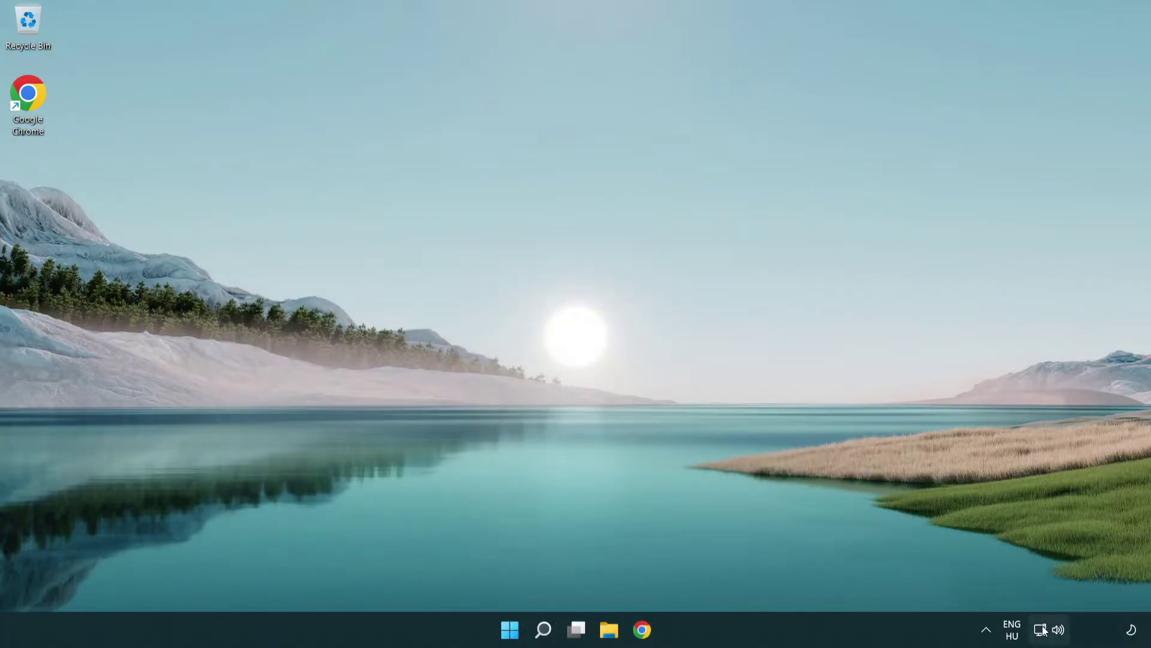
Go from the network tray icon to Network and Internet settings, then Advanced network settings
right_click(1042, 633)
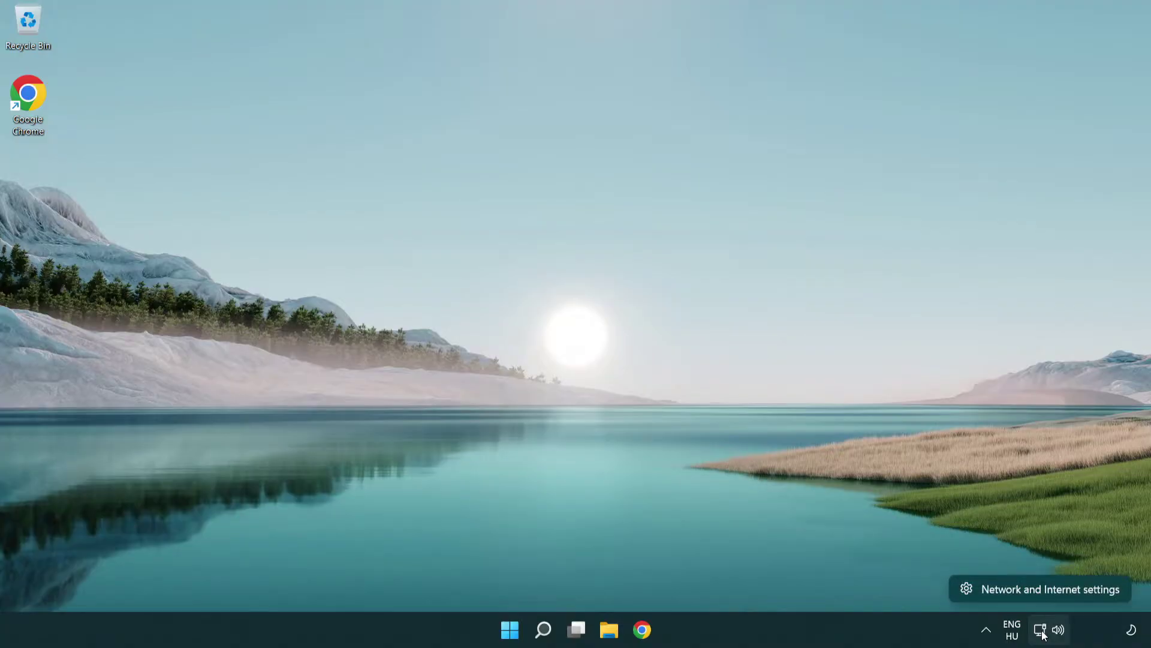
left_click(1042, 589)
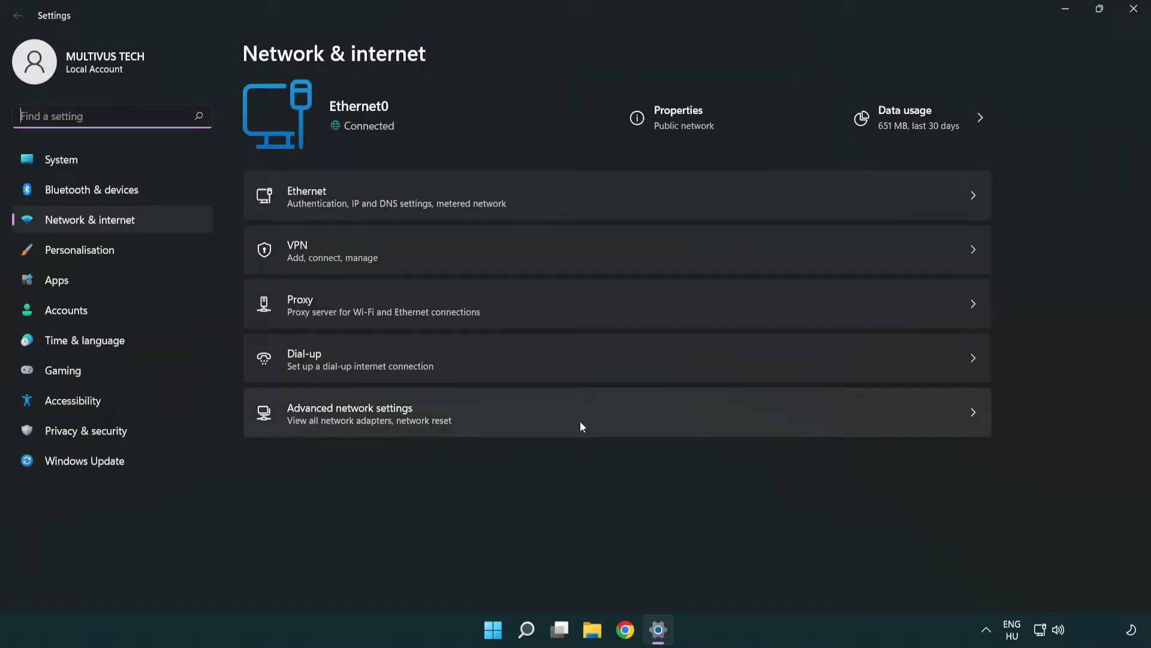
left_click(619, 421)
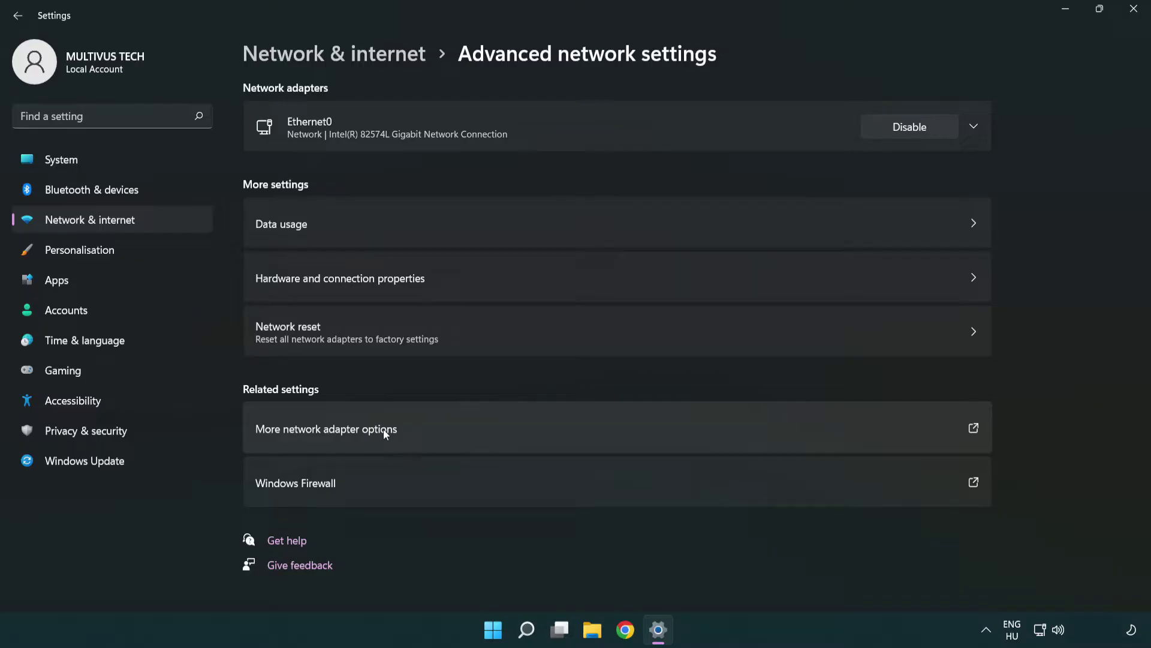
Show all network adapters and open Ethernet0 Properties with TCP/IPv4 selected
left_click(353, 433)
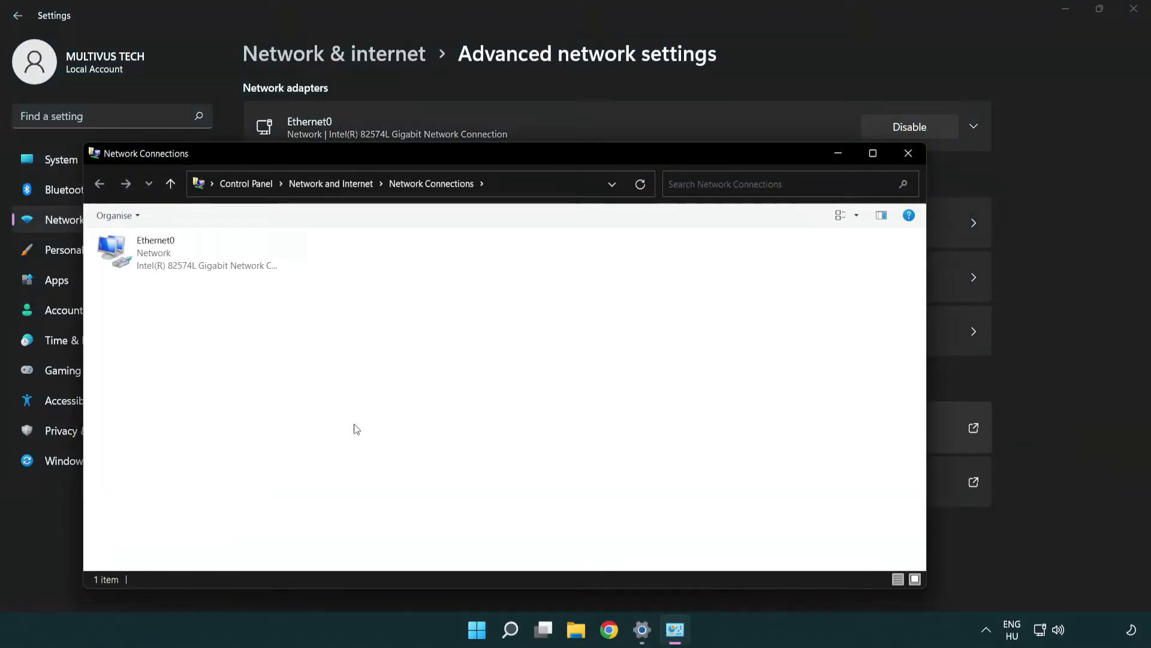
left_click_drag(420, 157, 503, 90)
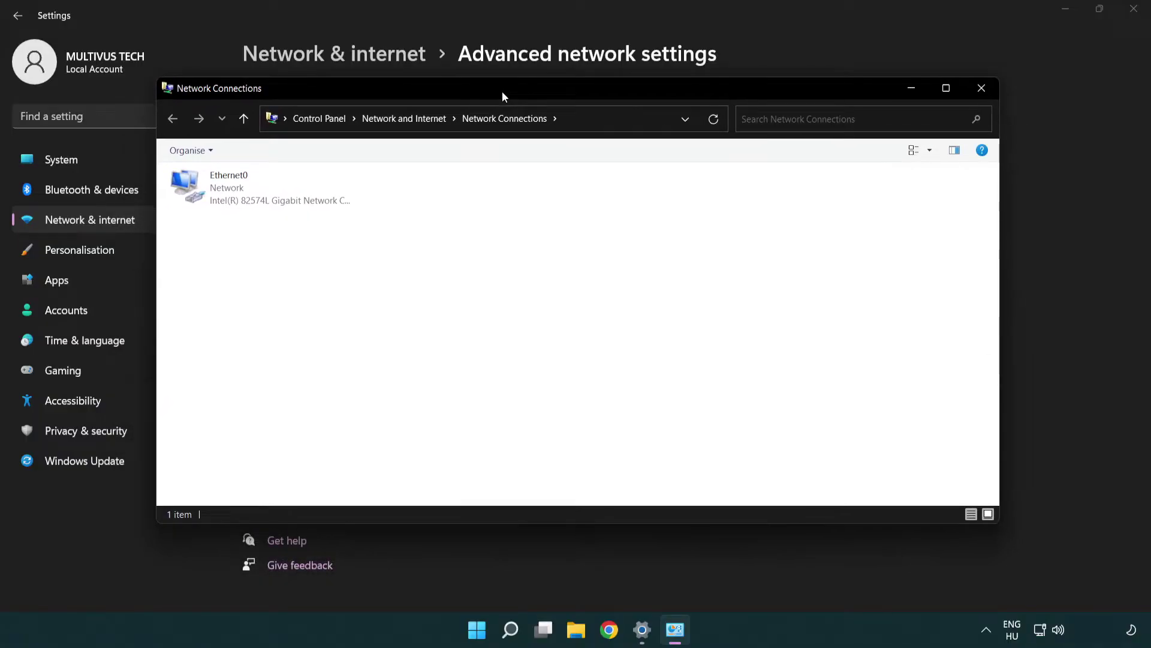
left_click(237, 189)
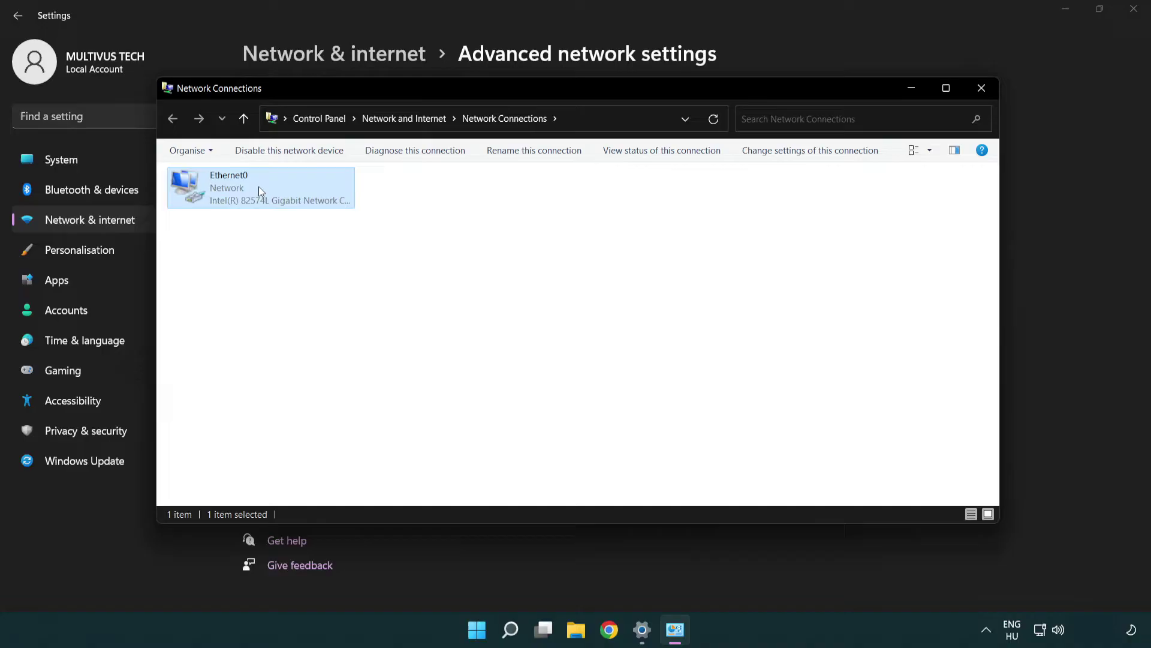
right_click(257, 186)
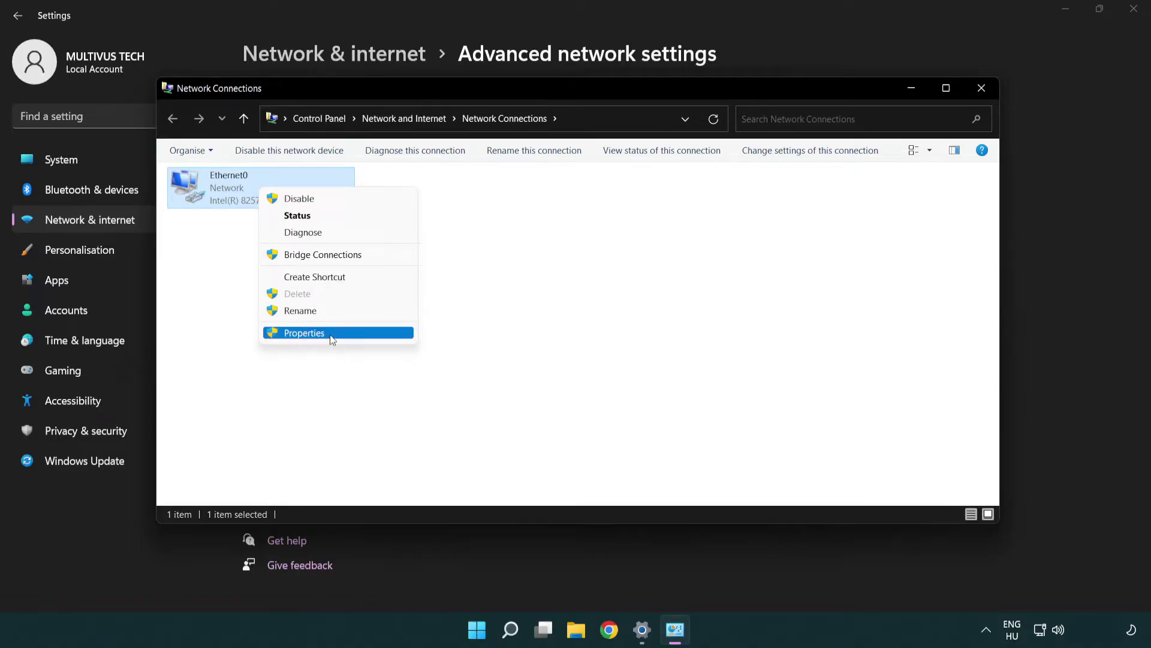
left_click(347, 335)
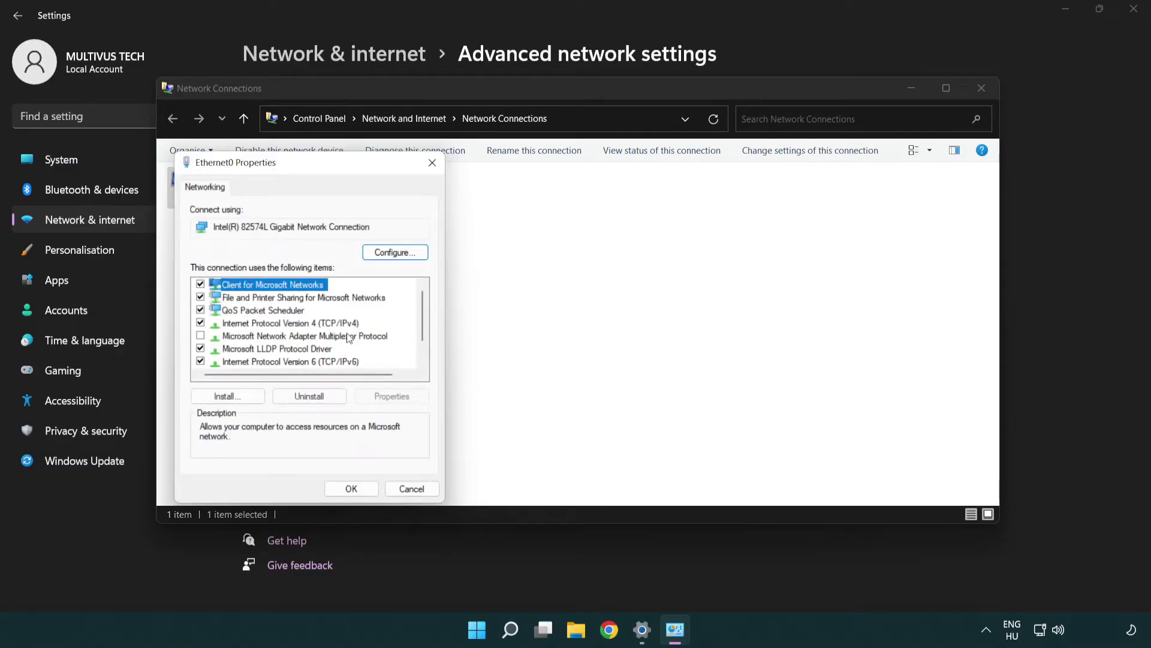
left_click_drag(296, 171, 558, 152)
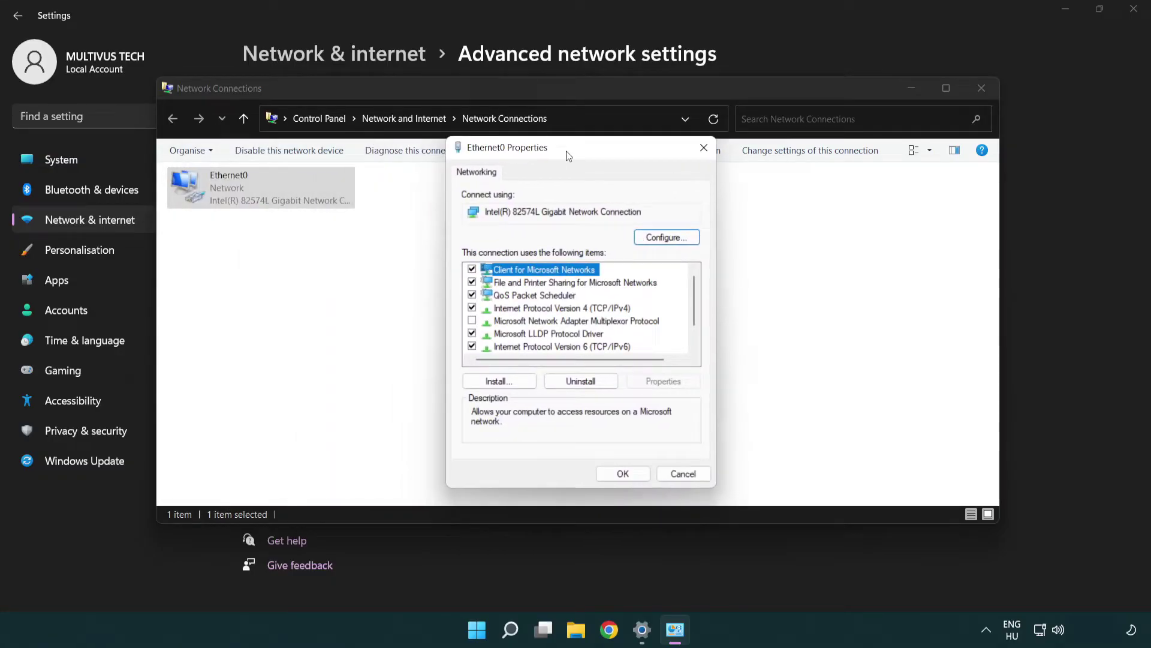
left_click(530, 311)
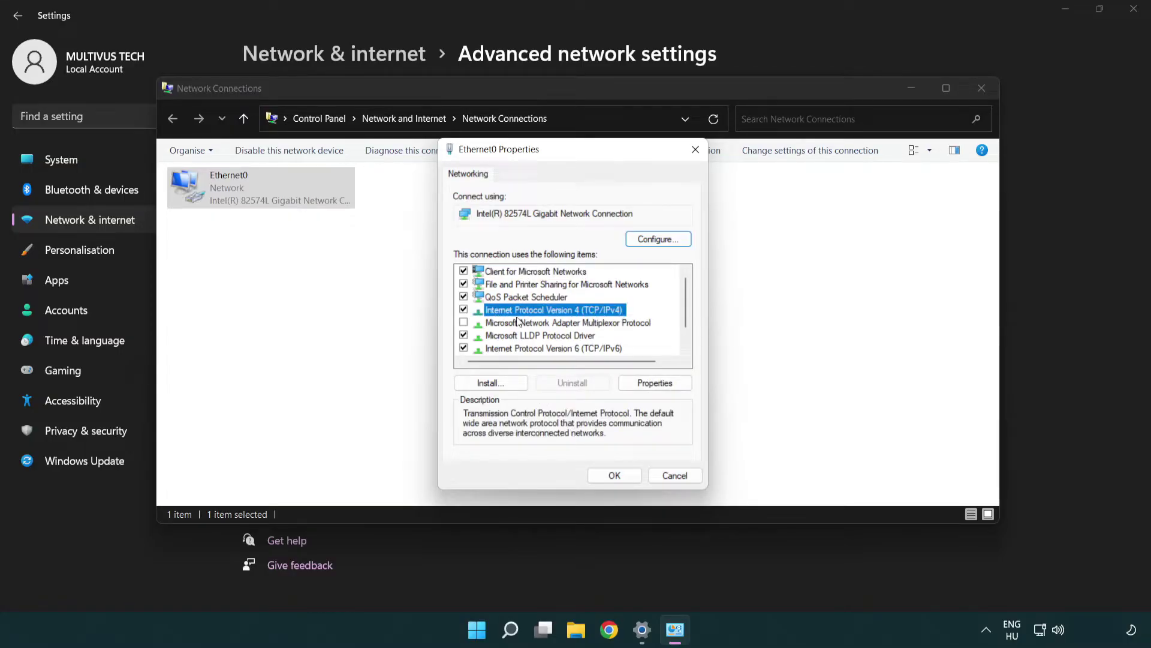
In TCP/IPv4 properties, use manual DNS servers 8.8.8.8 and 8.8.4.4, then confirm with OK
left_click(654, 382)
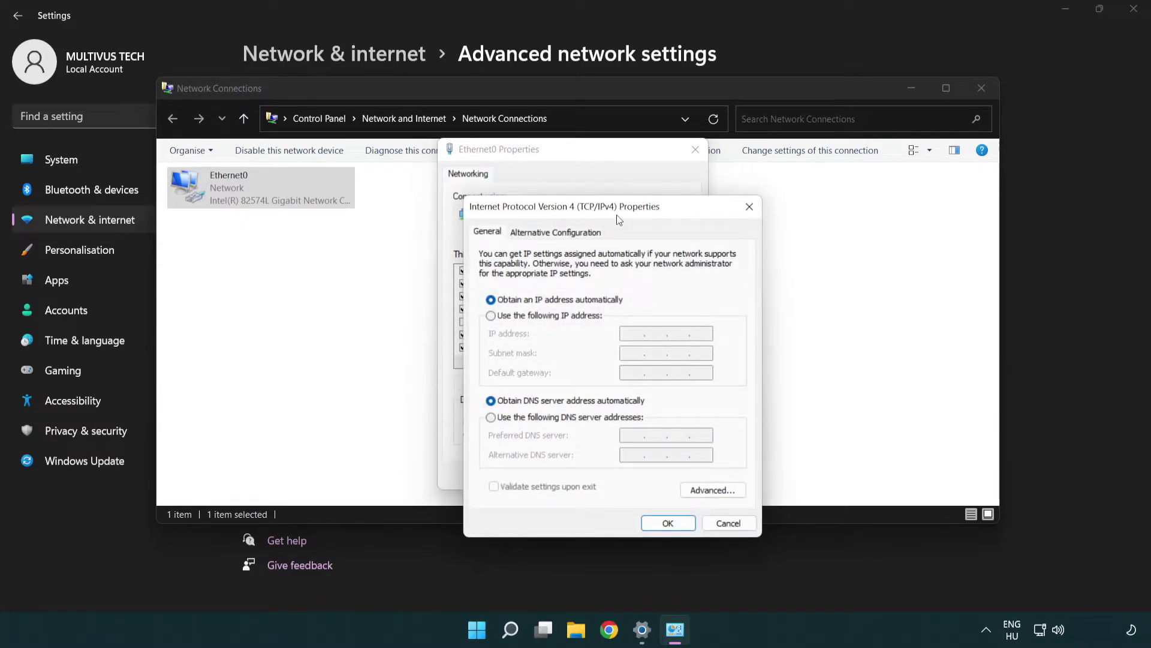
left_click_drag(616, 212, 575, 161)
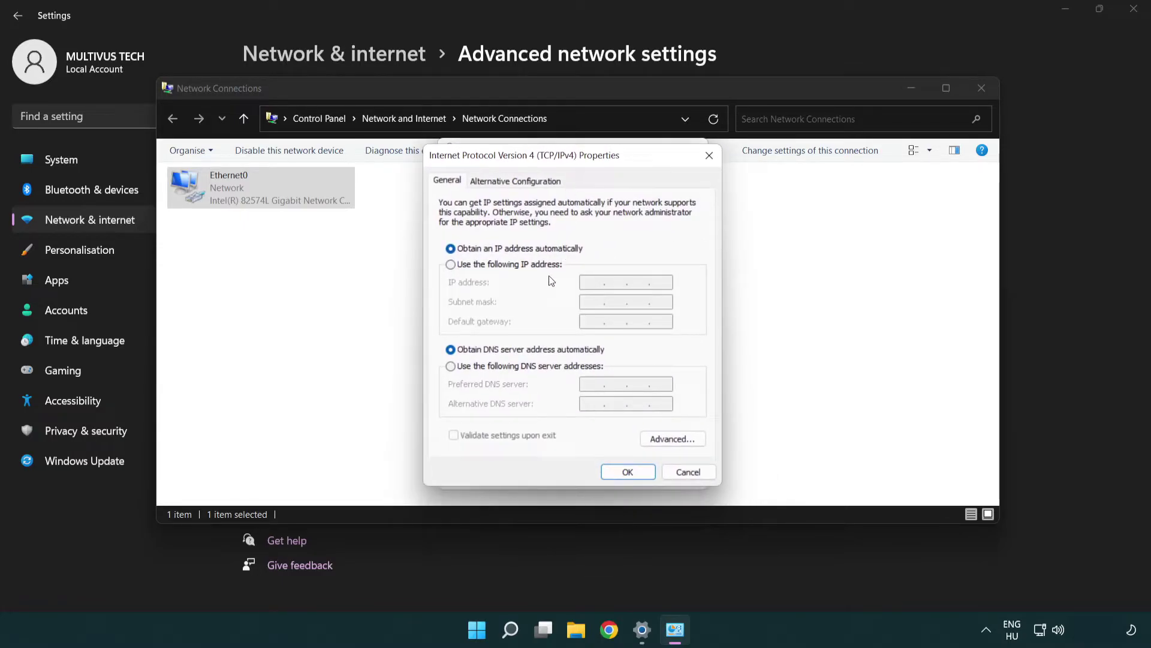
left_click(470, 368)
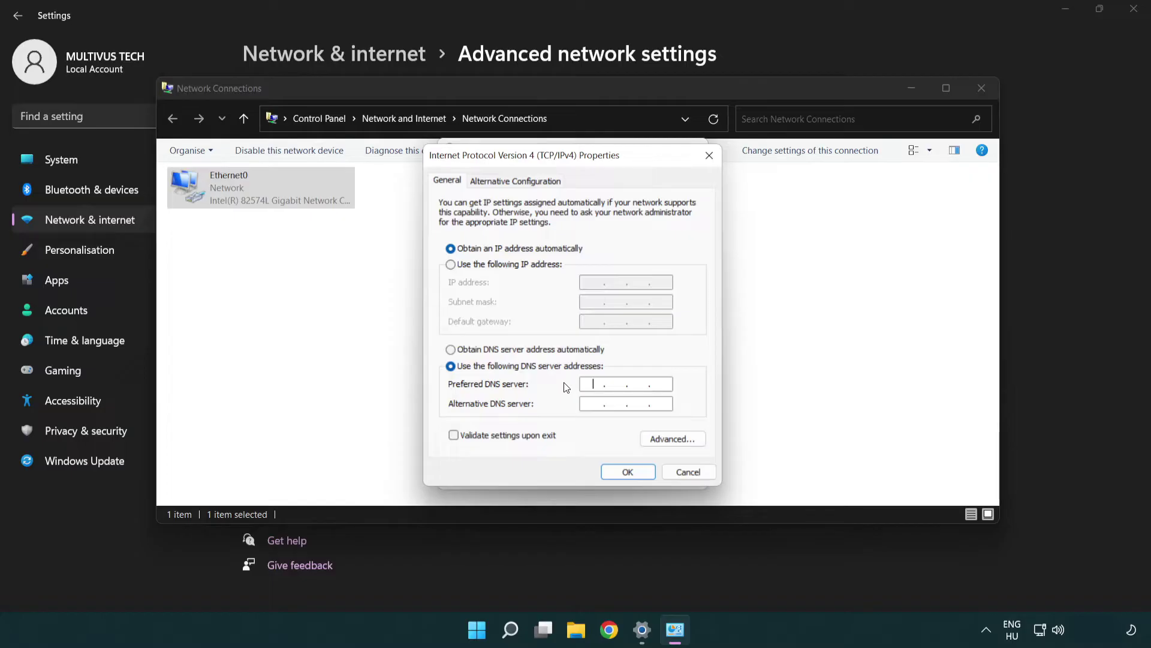
type("8.8.")
type("8.8")
left_click(636, 401)
type("8")
type("844")
left_click(628, 472)
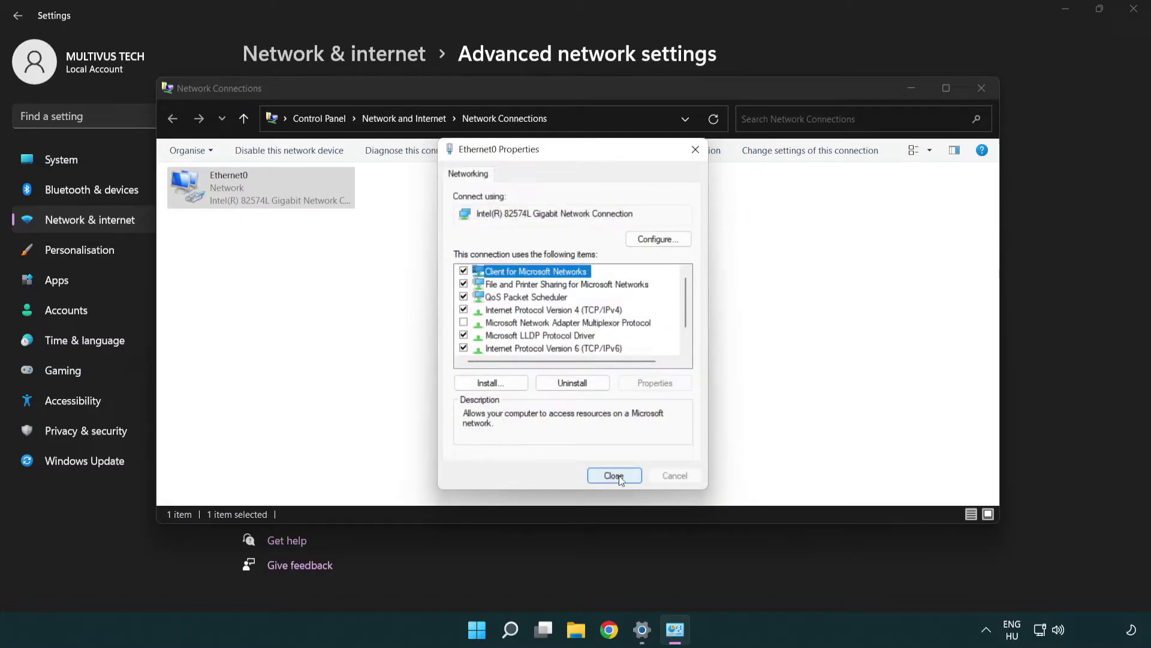
Close Ethernet0 Properties, Network Connections and Settings, then restart from Start's Power options
left_click(617, 475)
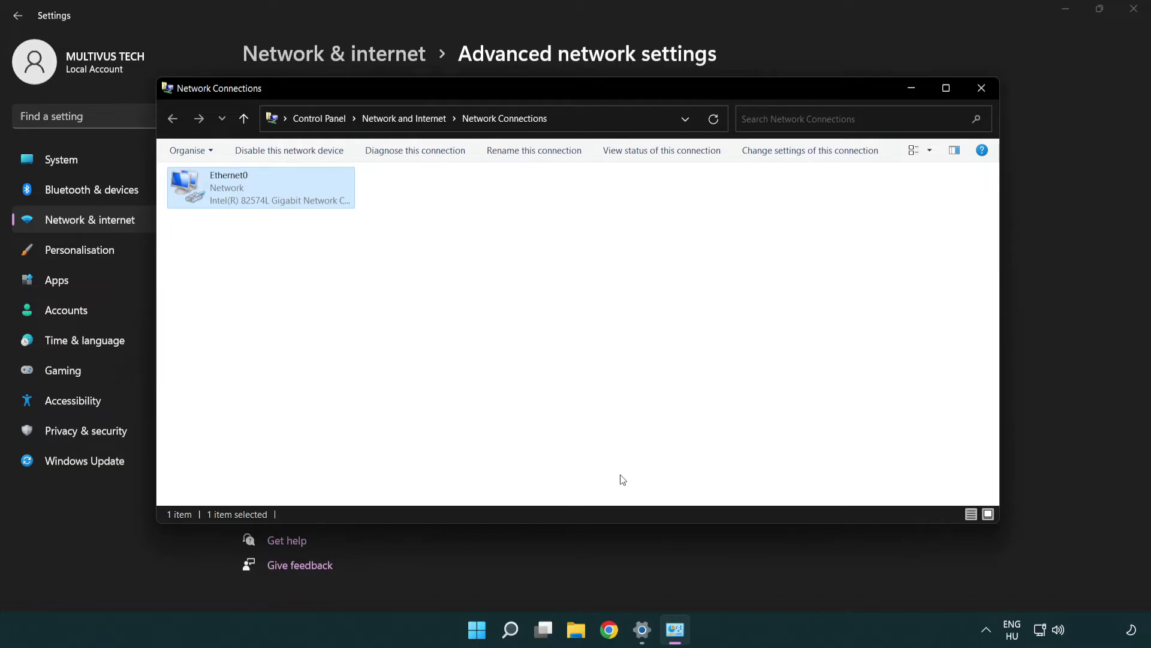
left_click(982, 88)
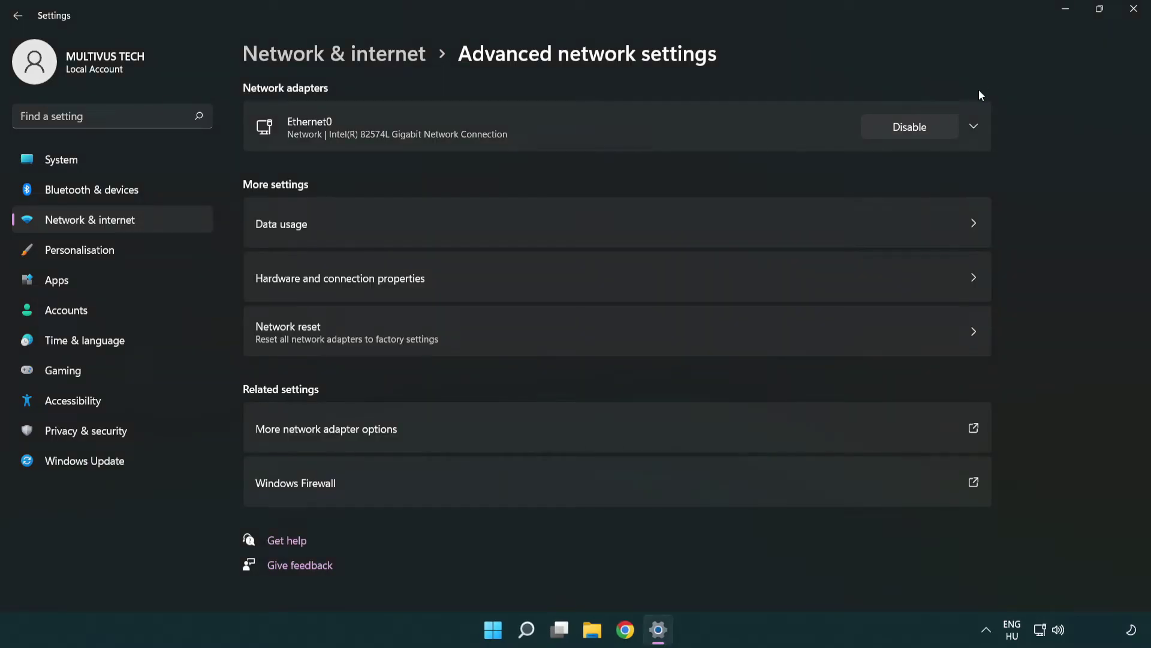
left_click(1136, 13)
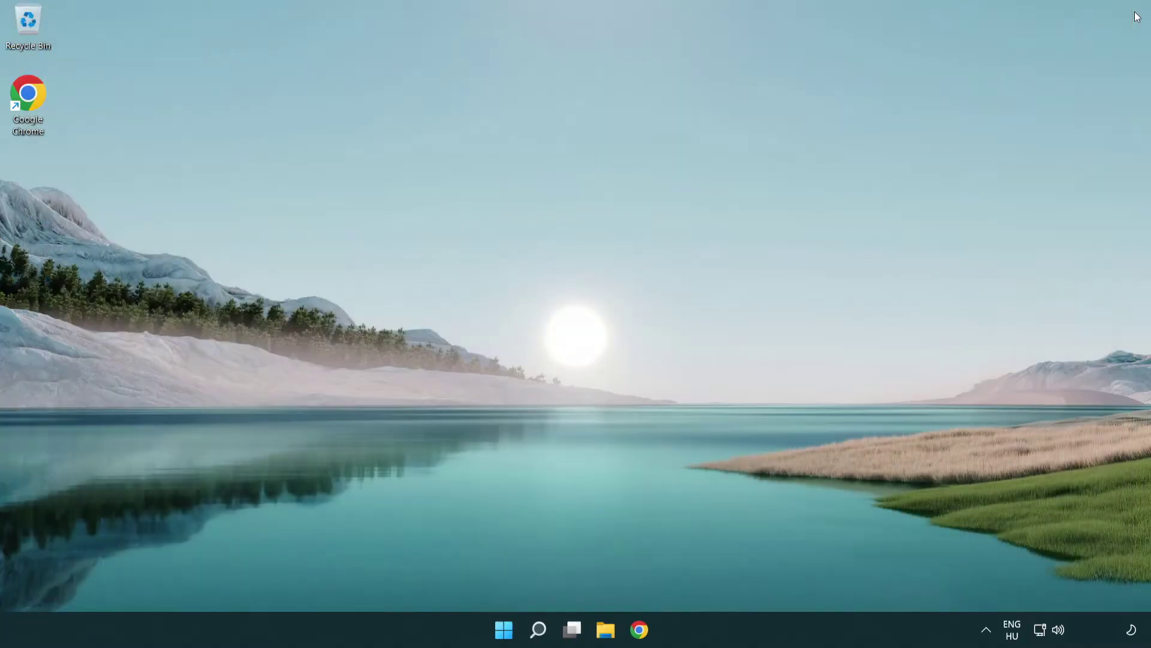
left_click(509, 629)
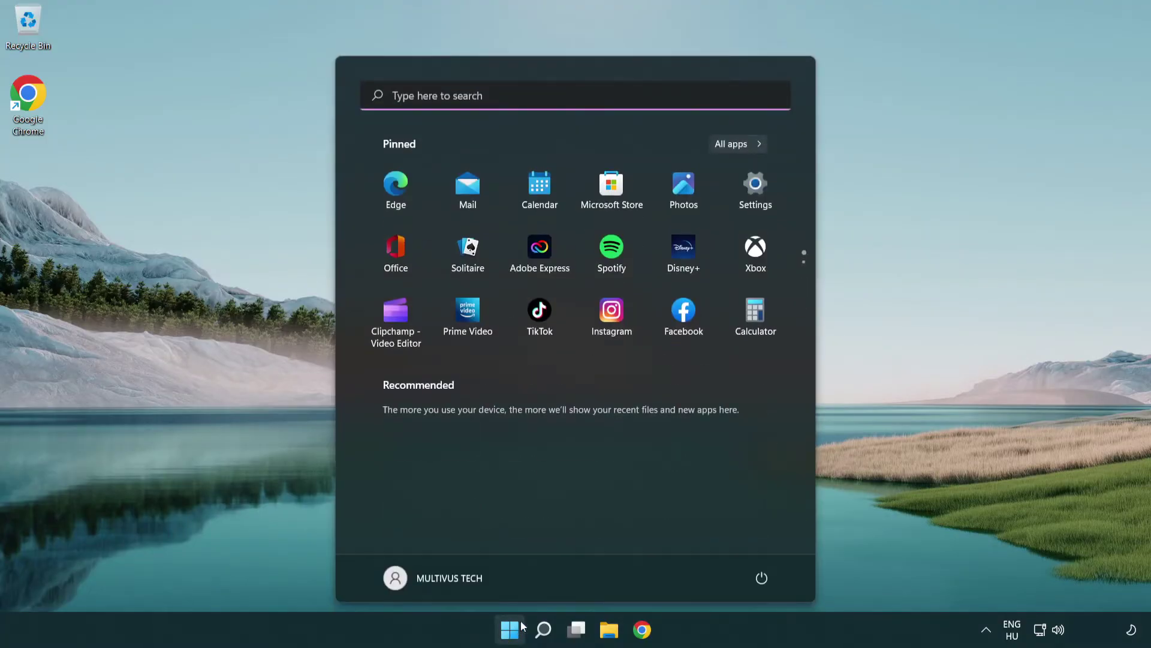
left_click(765, 581)
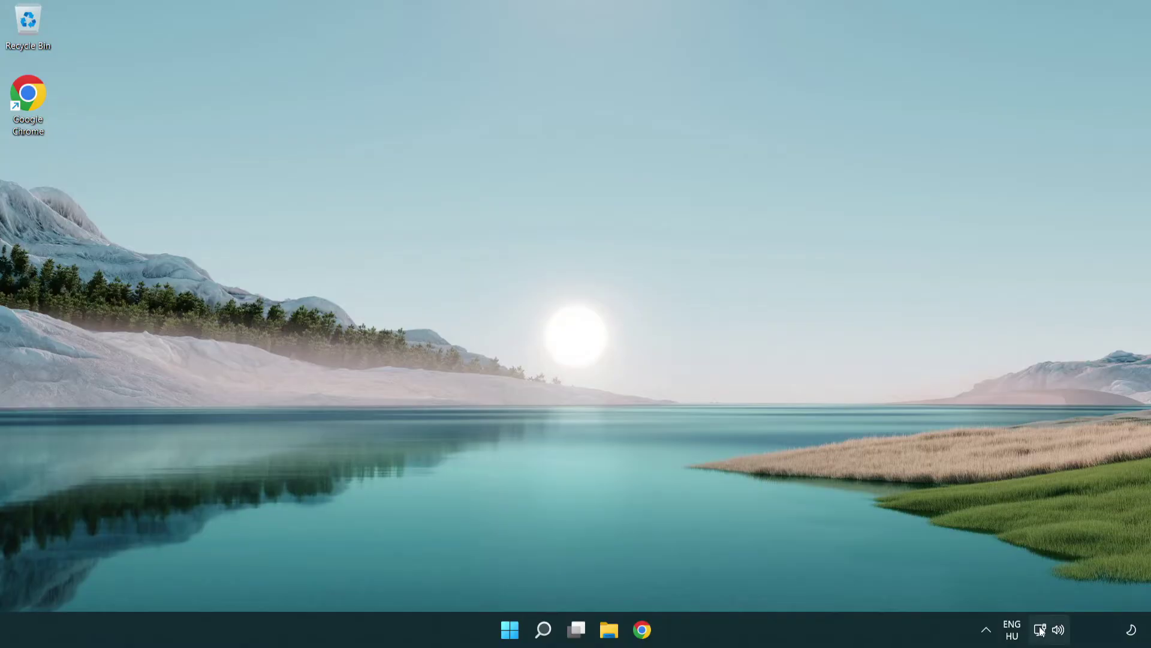
Reopen Network and Internet settings from the network tray icon
right_click(1041, 629)
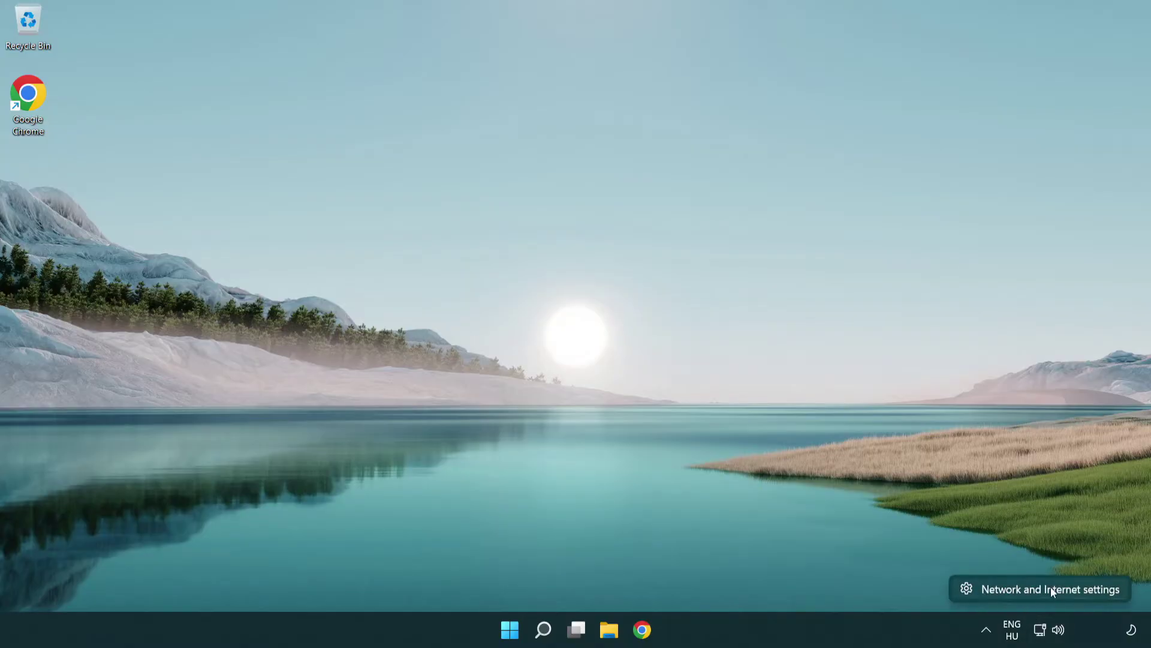
left_click(1052, 589)
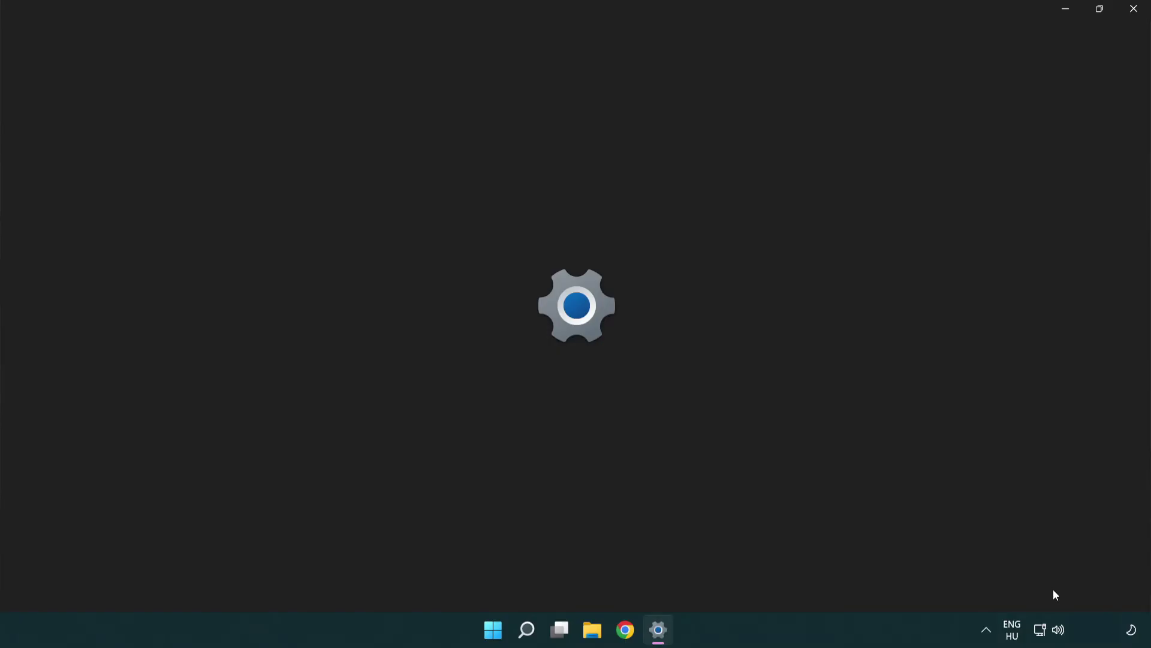
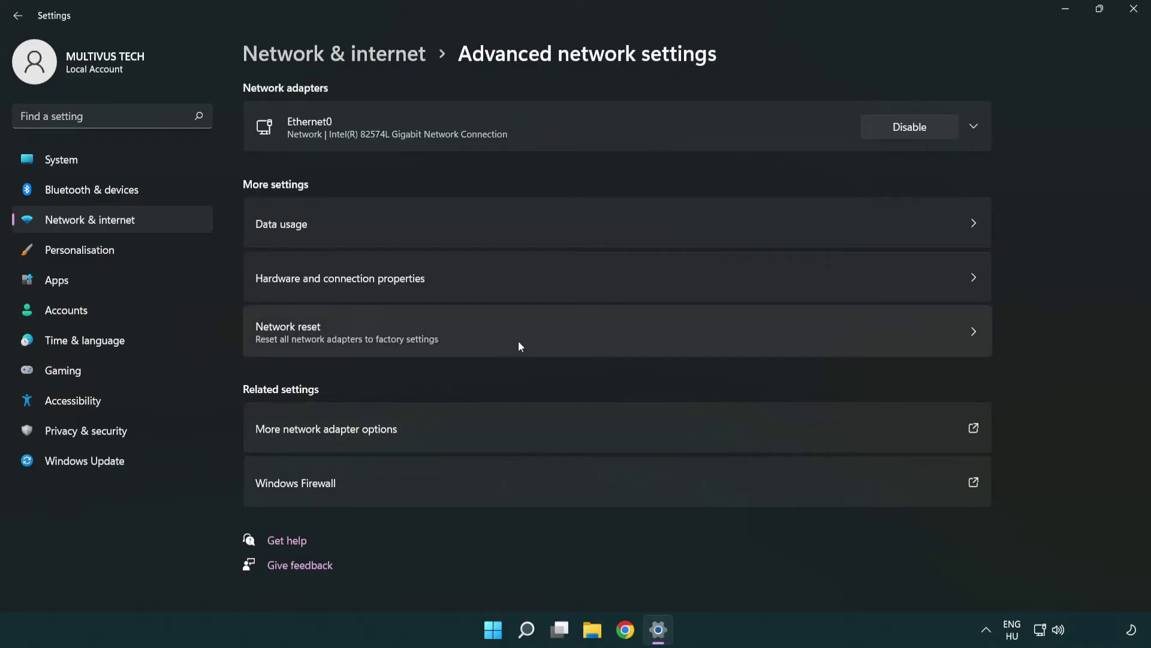
Confirm the Network reset for all adapters, acknowledge the sign-out notice, and close Settings
left_click(518, 341)
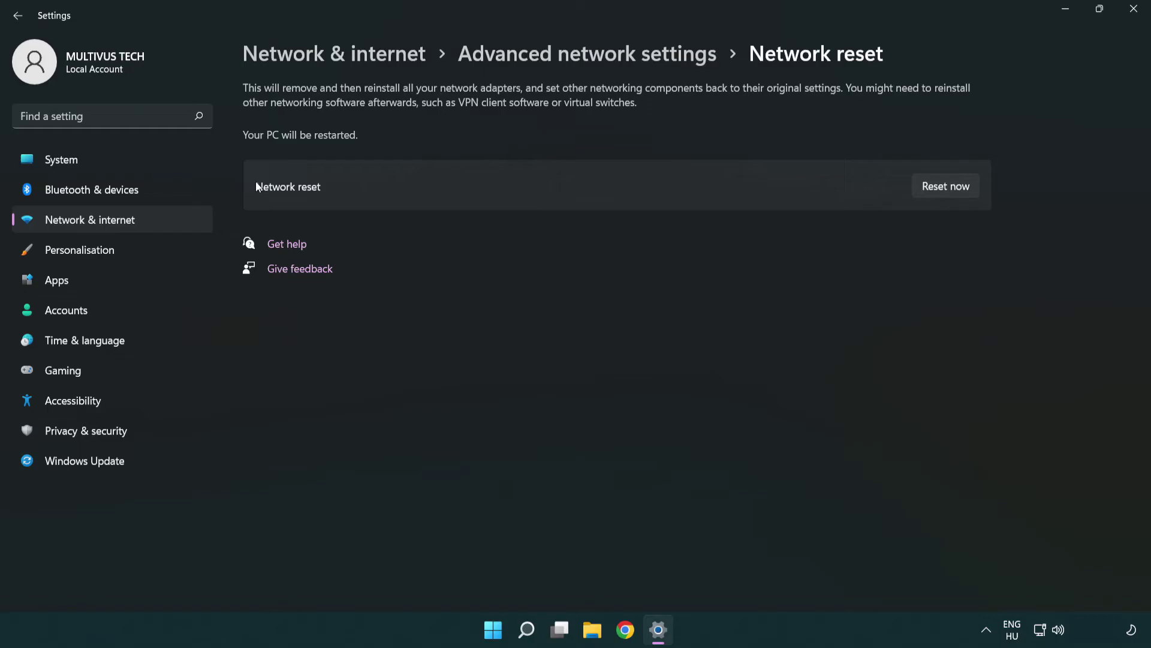
left_click(958, 190)
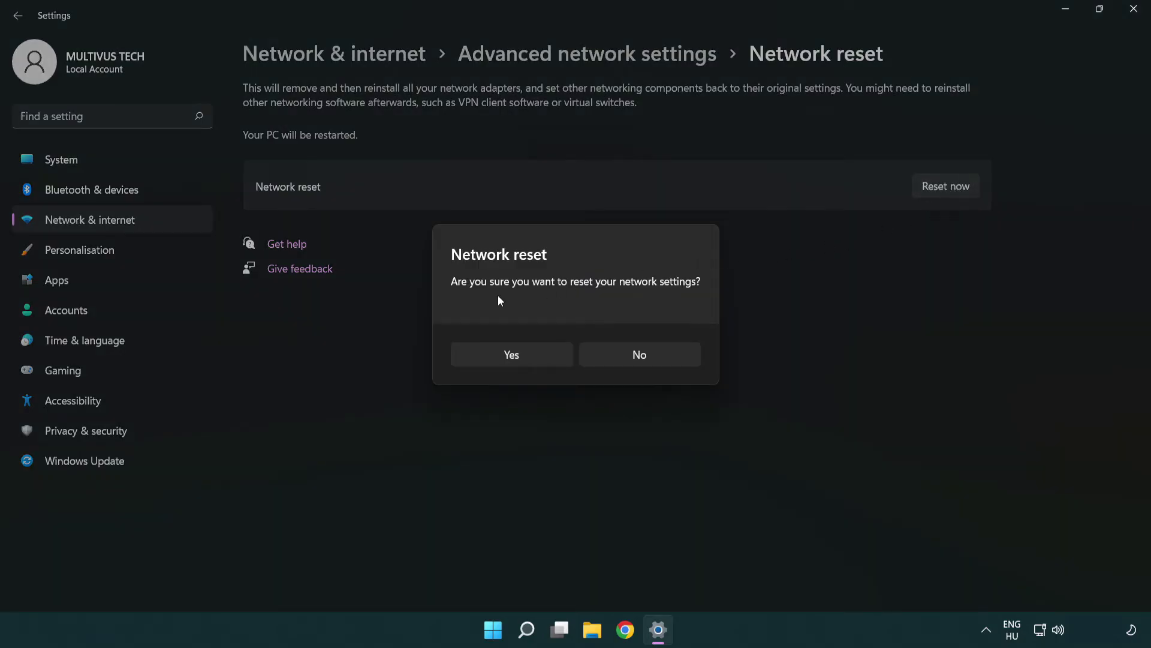
left_click(521, 361)
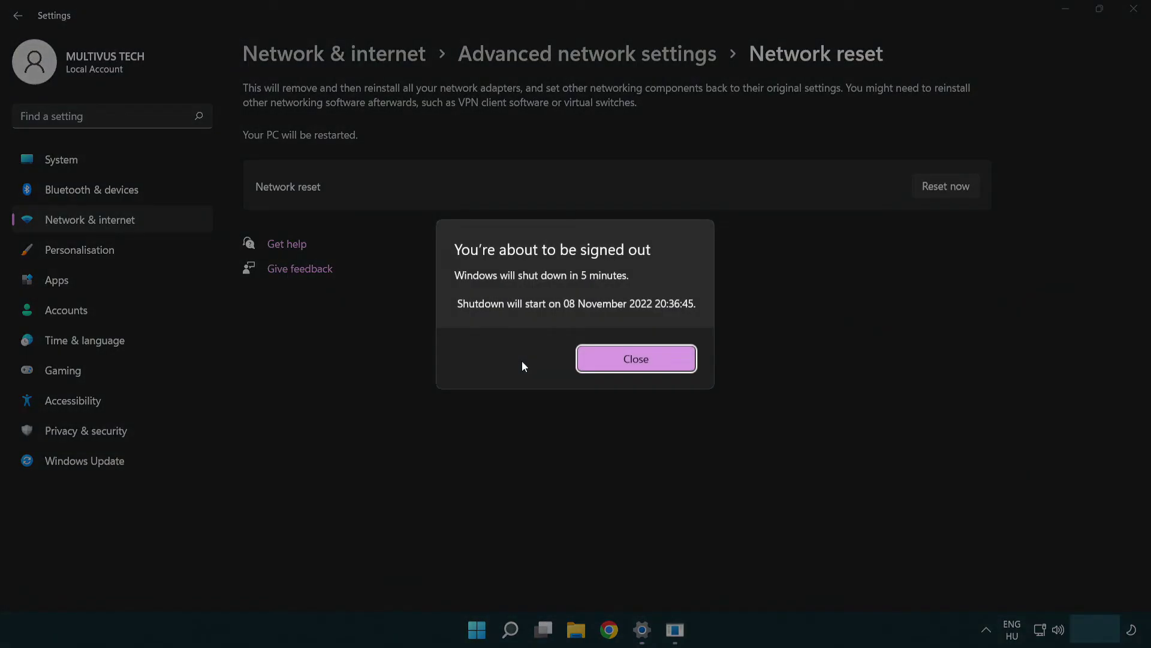
left_click(653, 357)
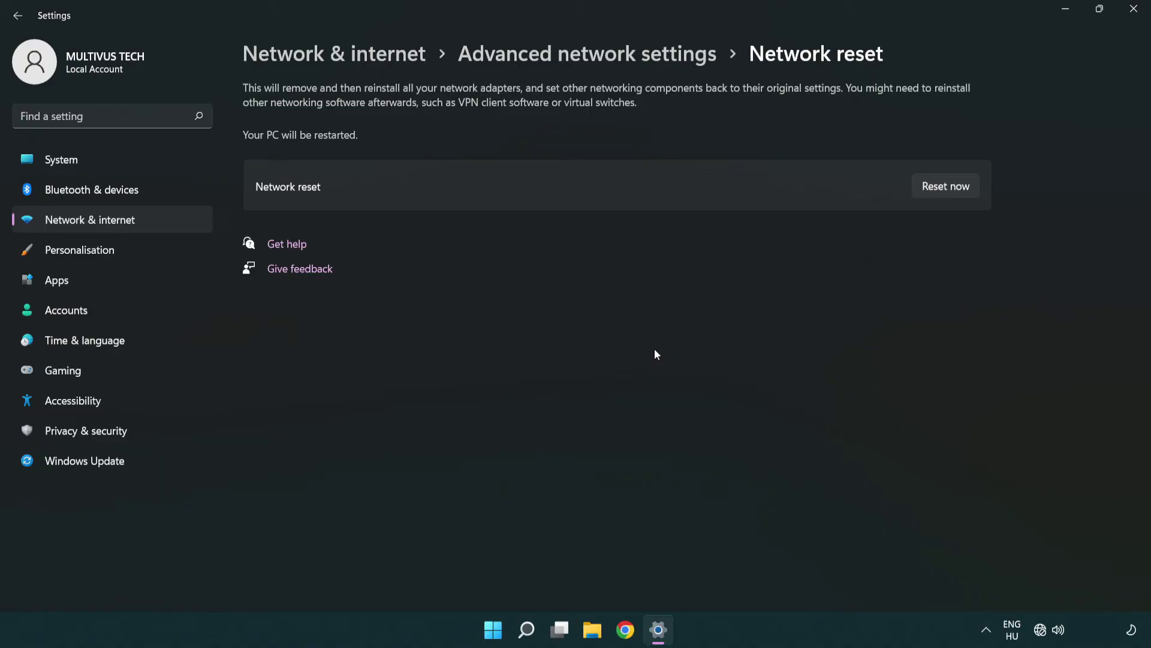
left_click(1132, 11)
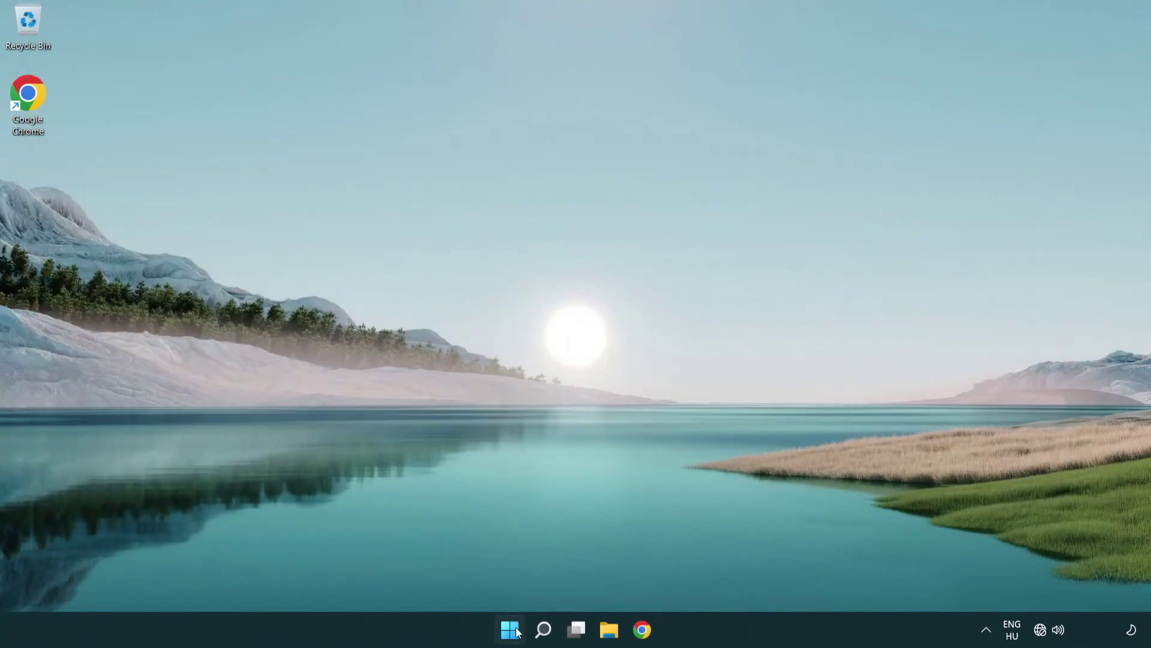
Show the Start menu's power options: Sleep, Shut down and Restart
left_click(510, 630)
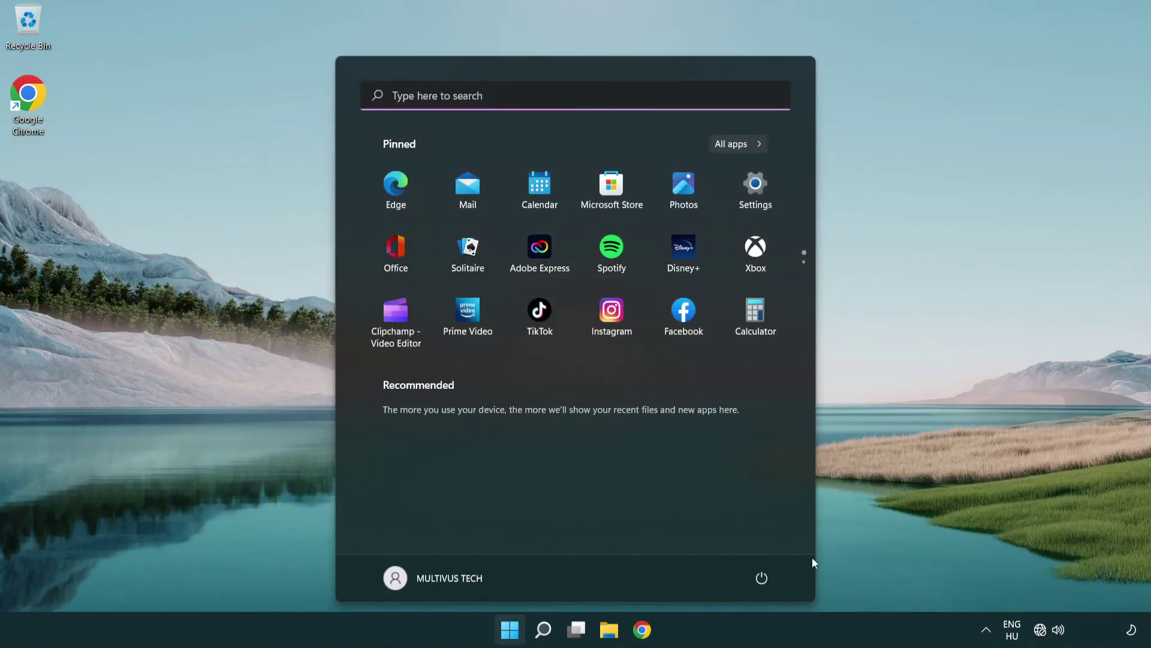
left_click(761, 579)
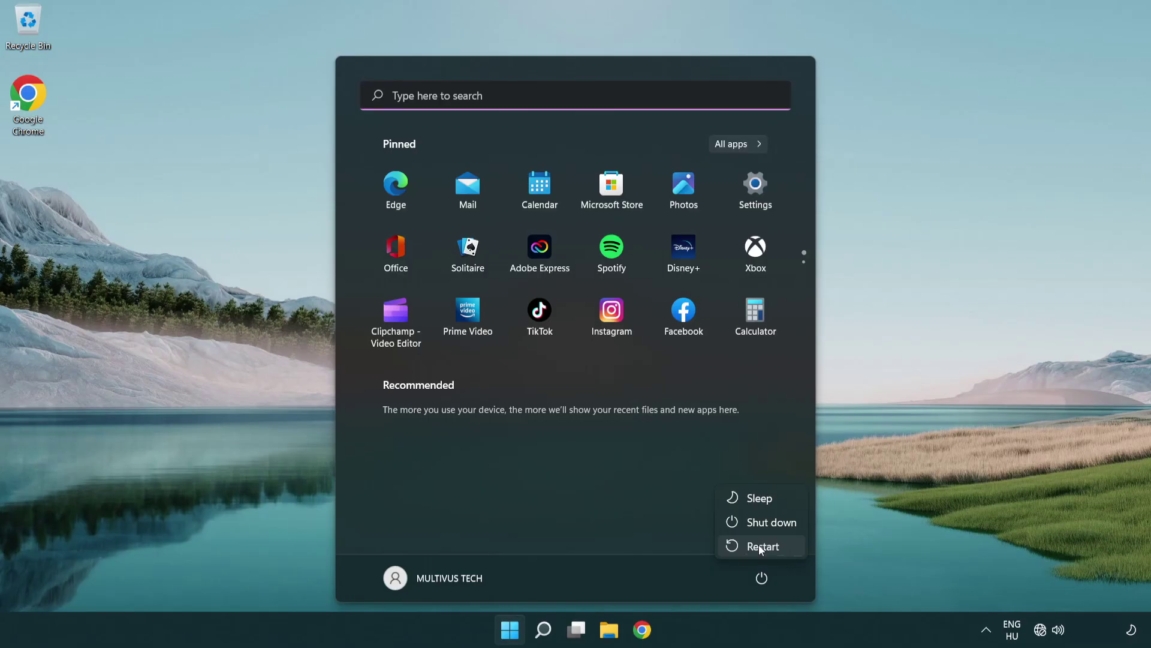